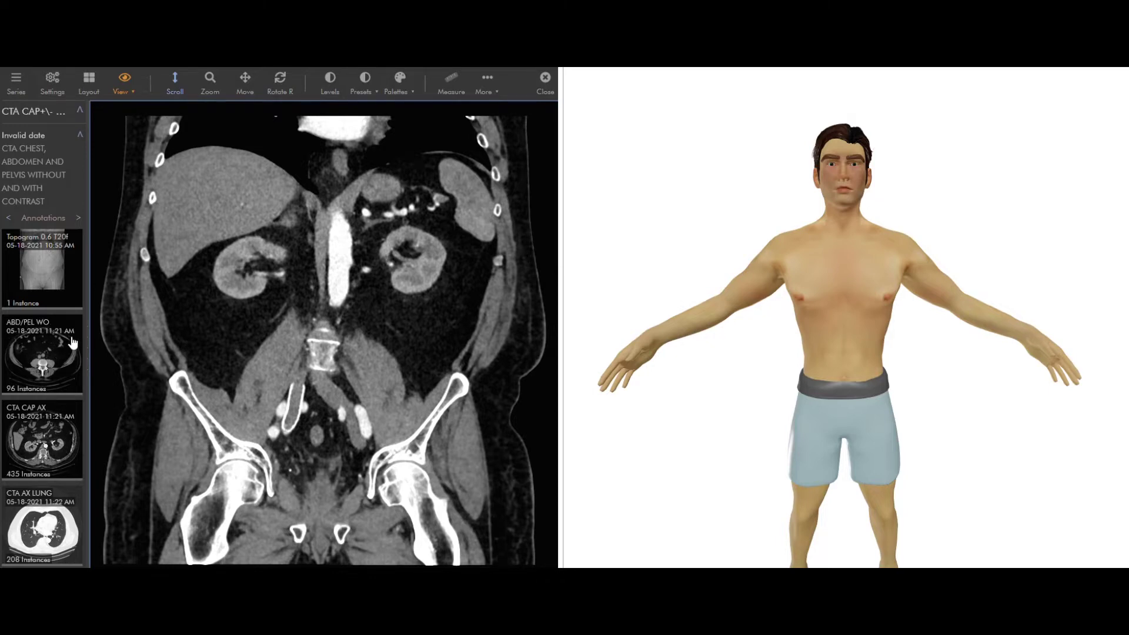
Step: Page the coronal CT forward to an anterior slice through the liver, bowel and bladder
scroll(59, 456, "down", 5)
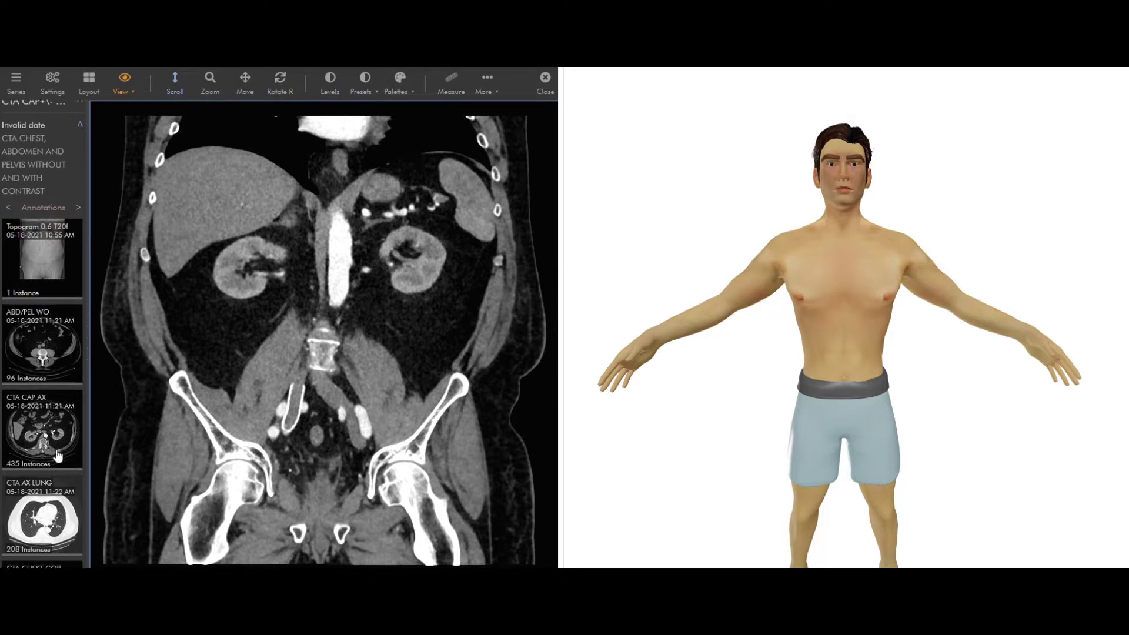
scroll(58, 456, "up", 2)
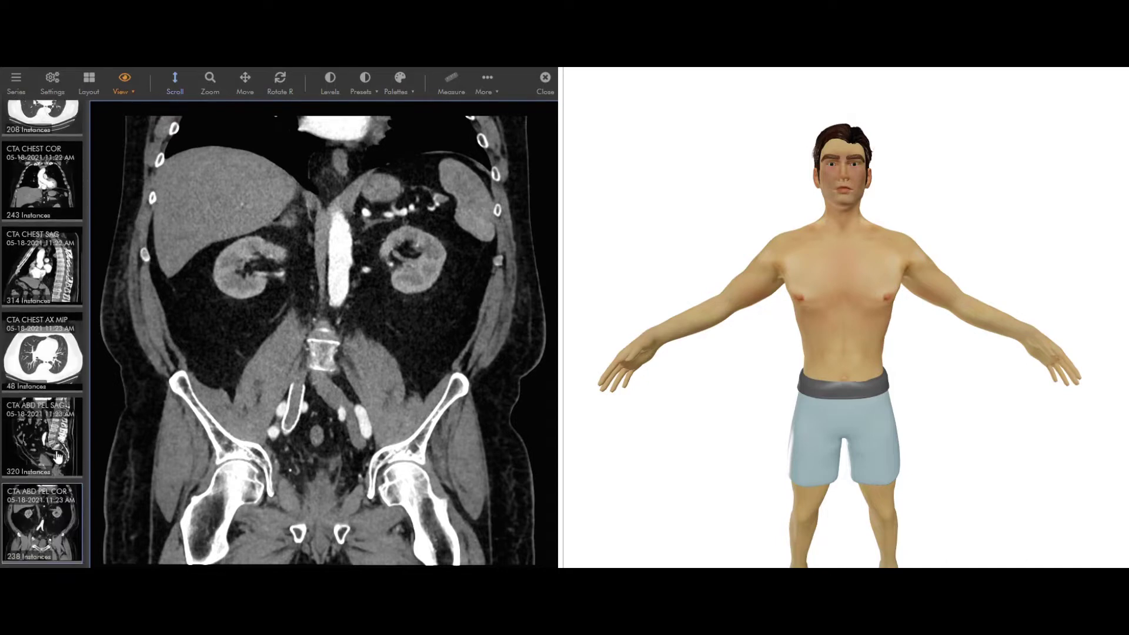
scroll(58, 456, "up", 5)
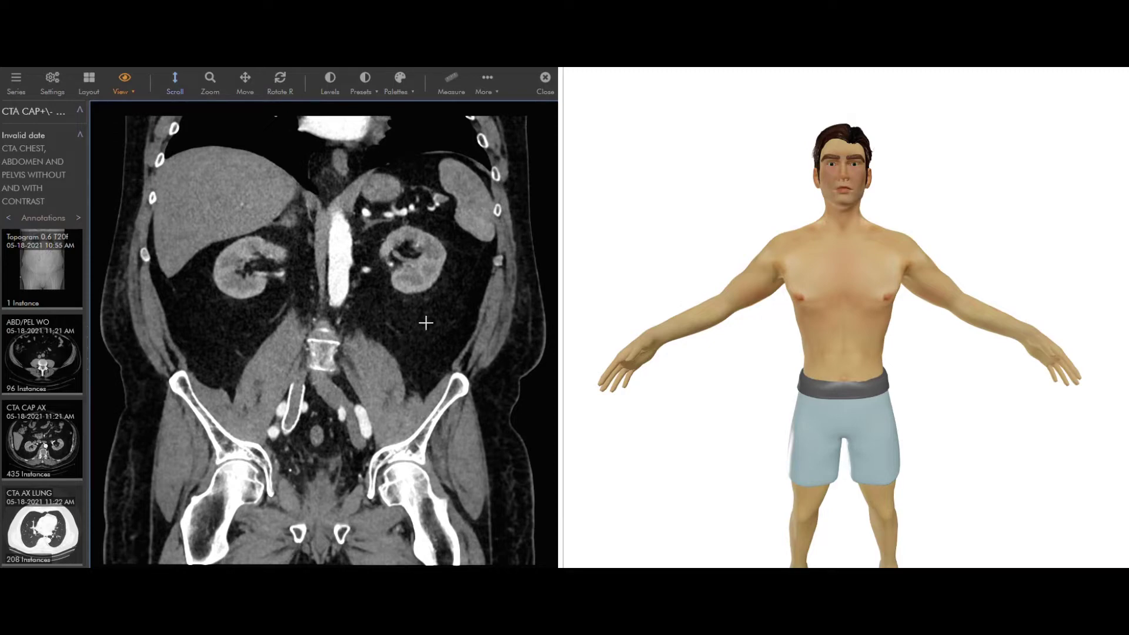
scroll(449, 323, "down", 5)
scroll(448, 367, "down", 10)
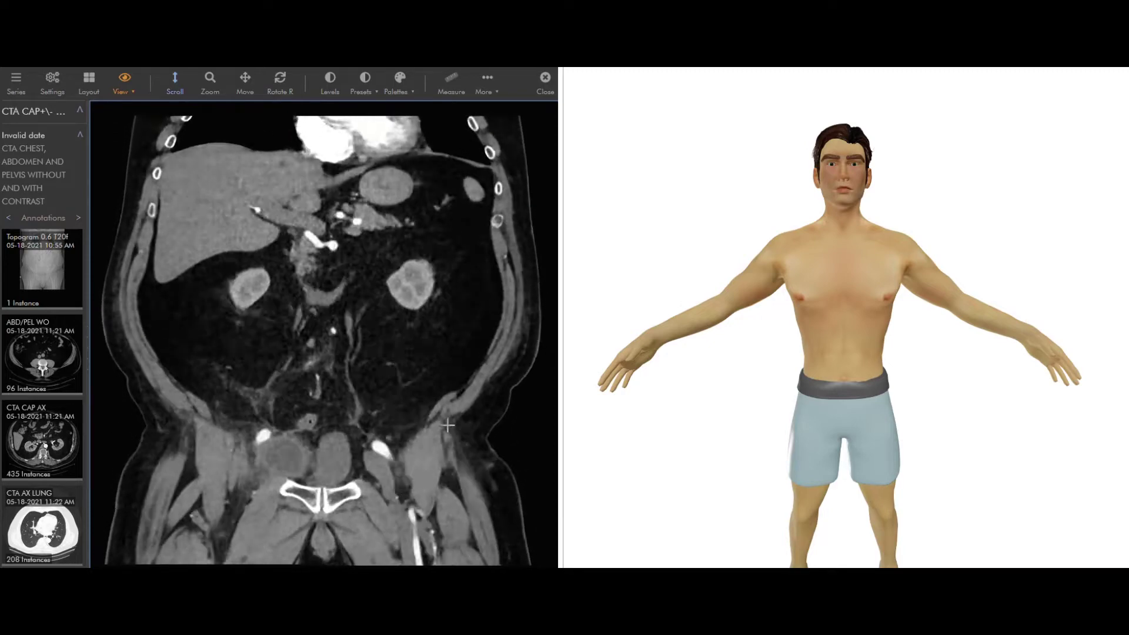
Step: Page the coronal slice back toward the spine and turn the 3D model sideways and back
left_click_drag(458, 561, 406, 226)
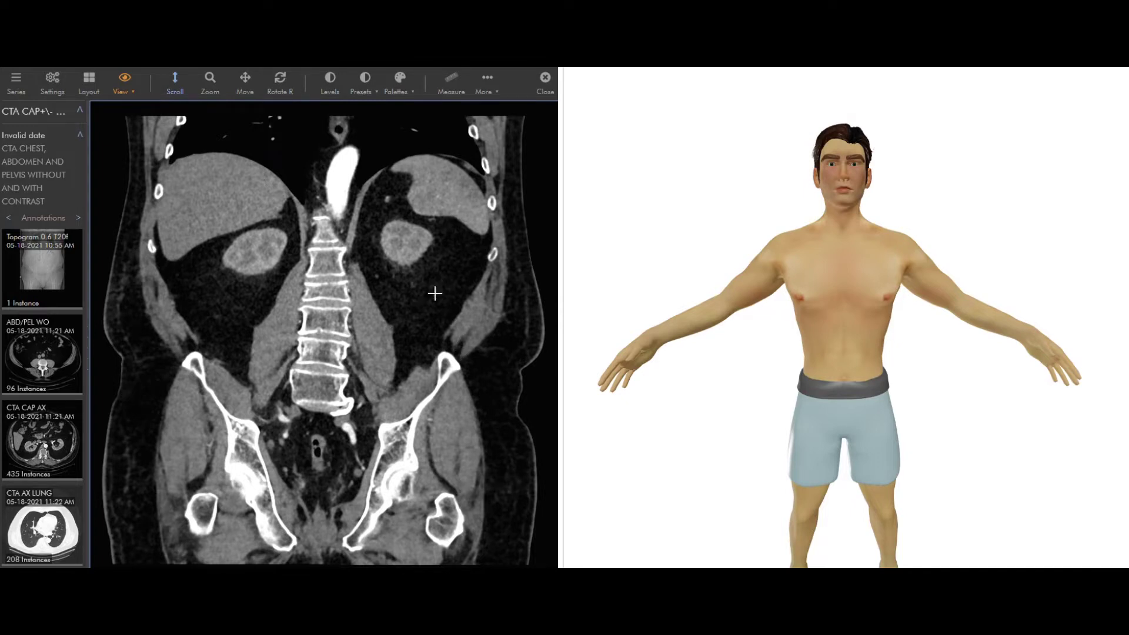
left_click_drag(886, 391, 731, 393)
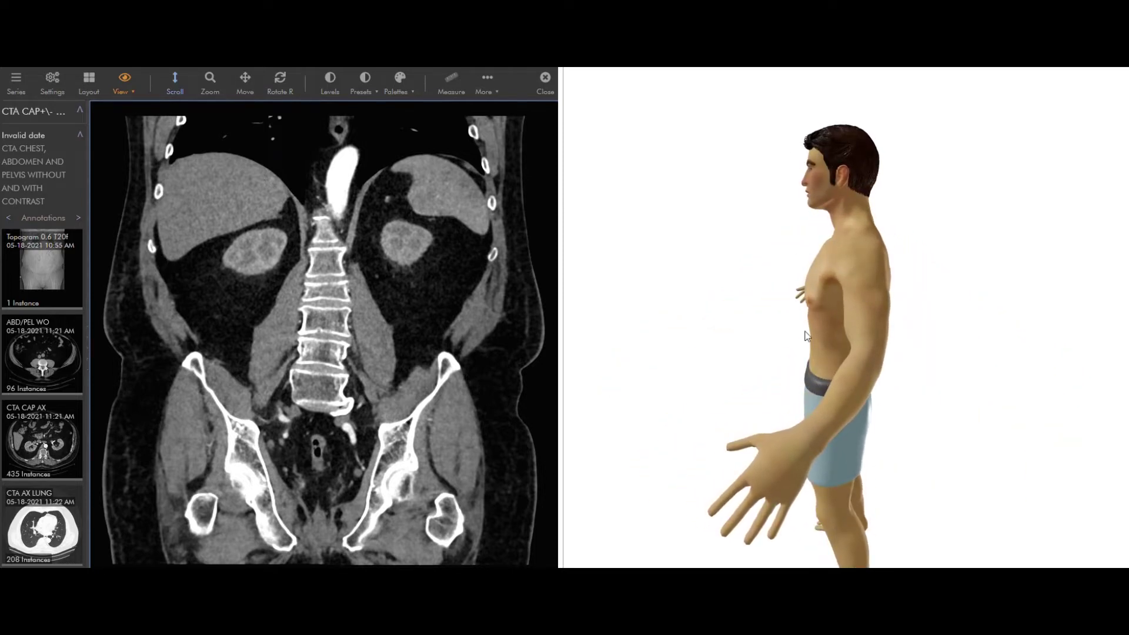
left_click_drag(795, 363, 950, 361)
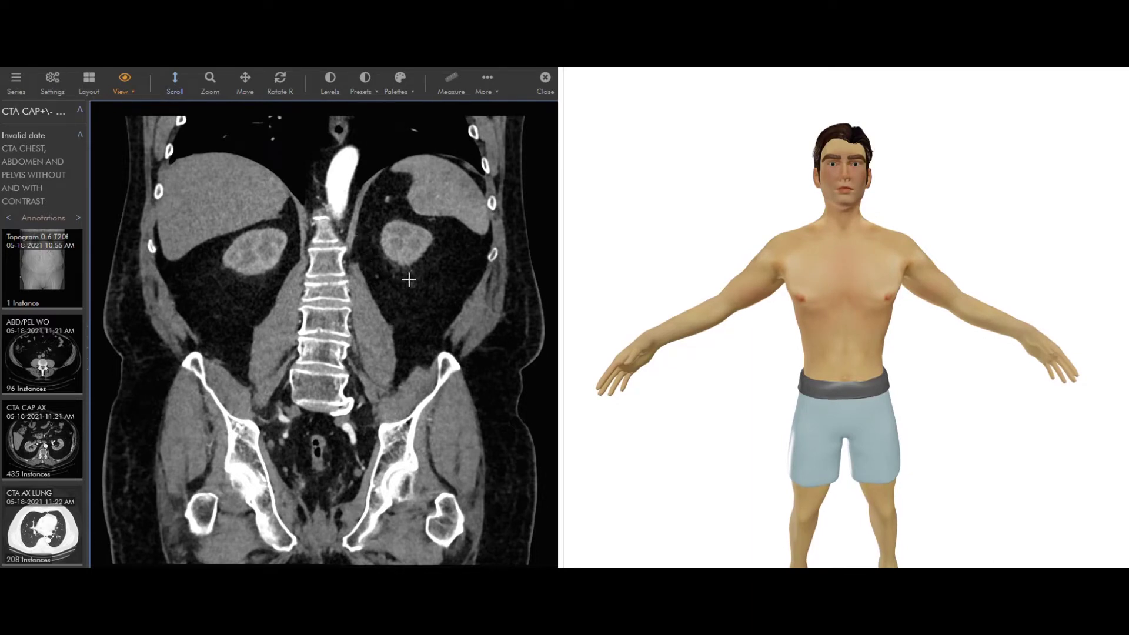
Step: Page coronal slices to a mid-abdominal view through the liver, stomach and colon
scroll(418, 289, "down", 3)
left_click_drag(423, 301, 381, 406)
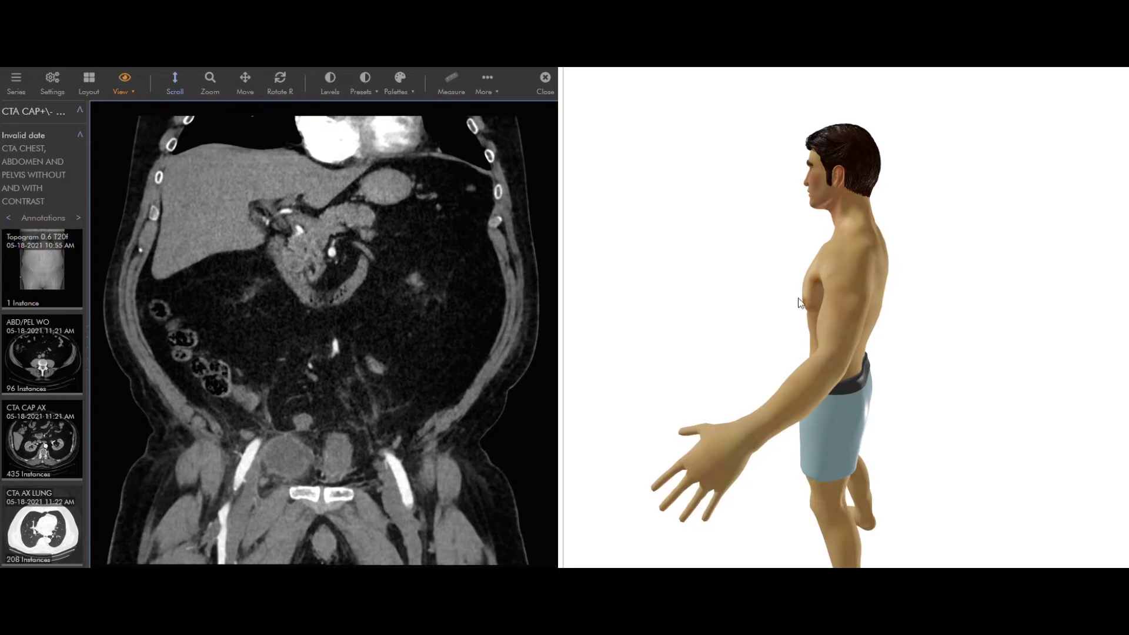
mouse_move(384, 297)
left_mouse_down()
mouse_move(383, 496)
mouse_move(393, 310)
left_mouse_up()
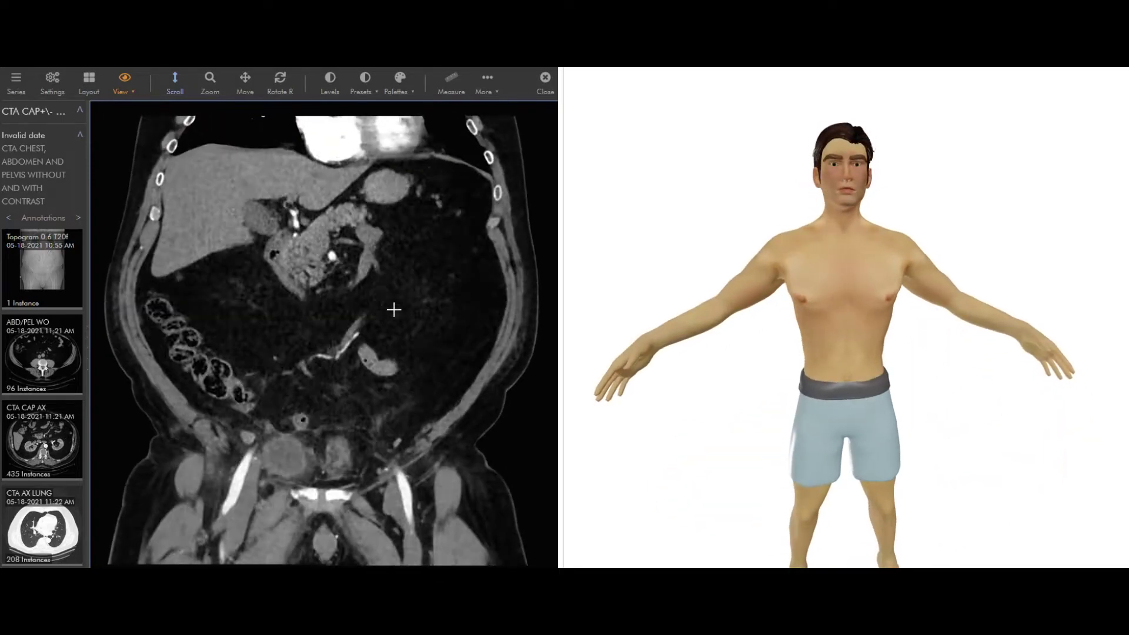
Step: Load the ABD/PEL WO axial series, view the model from below, and page toward the kidneys
left_click(66, 359)
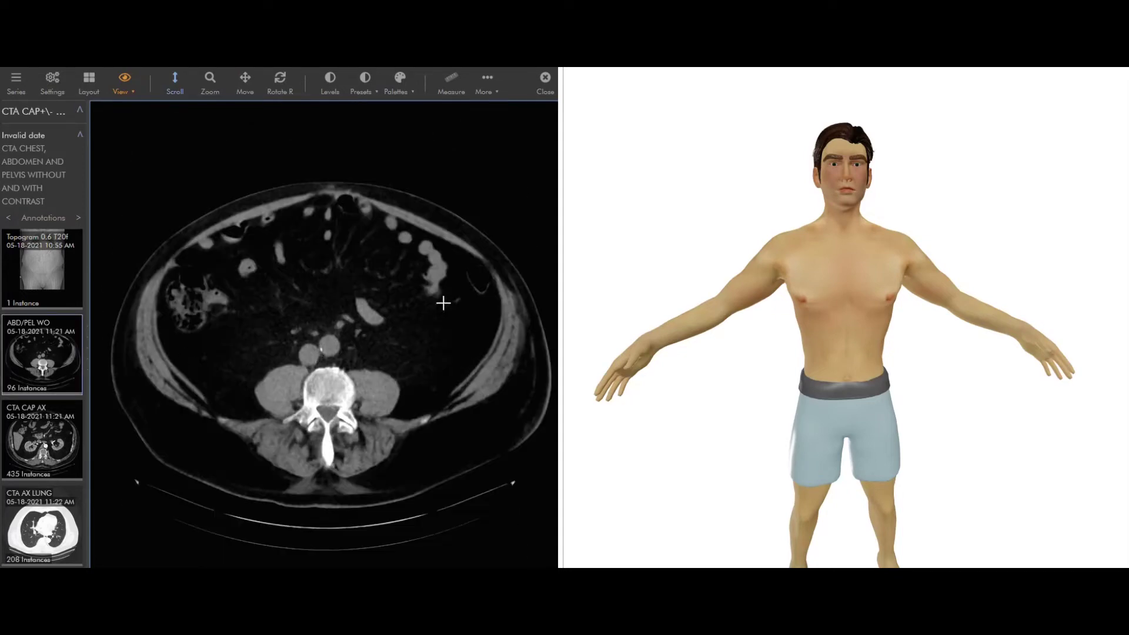
left_click_drag(825, 387, 832, 309)
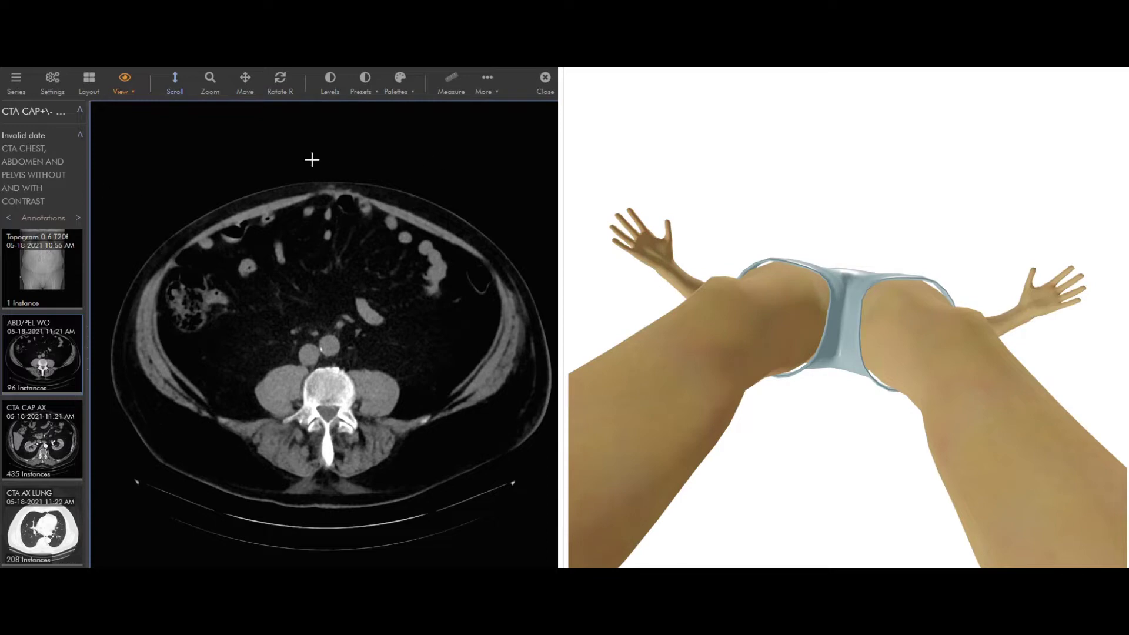
left_click_drag(322, 259, 391, 550)
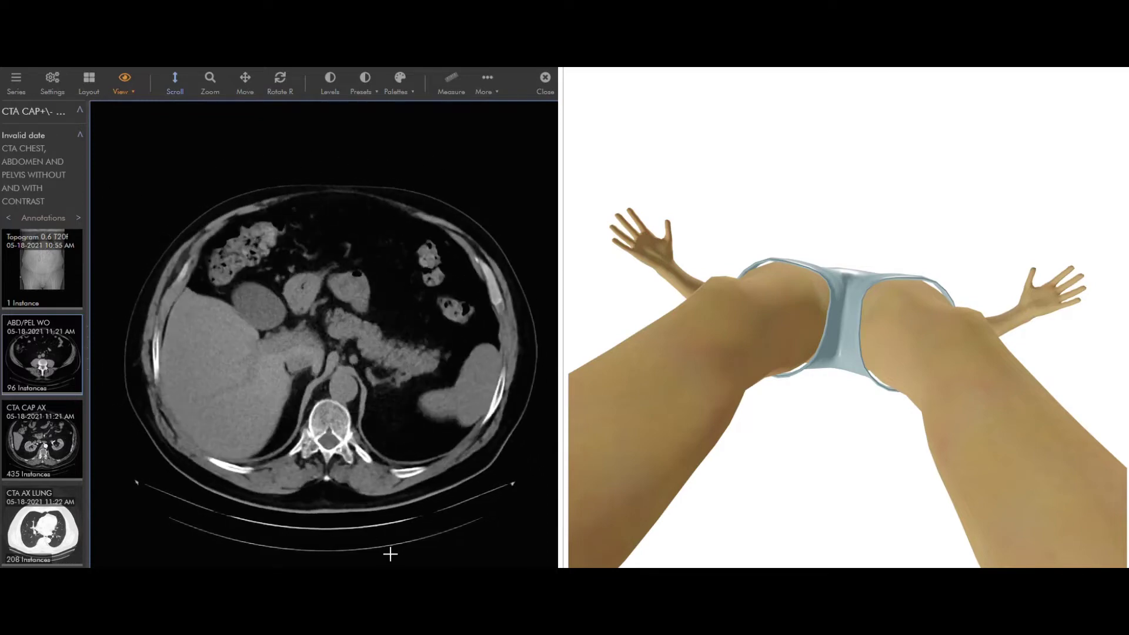
left_click_drag(341, 250, 364, 410)
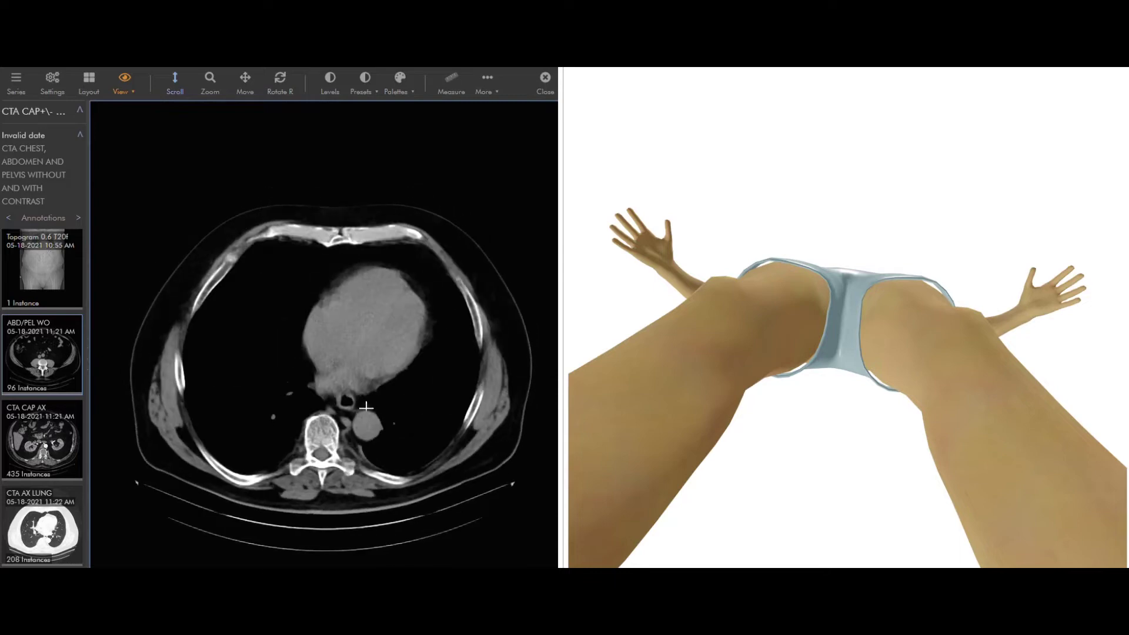
Step: Page the axial ABD/PEL WO slices down to the lower abdomen
scroll(357, 248, "down", 15)
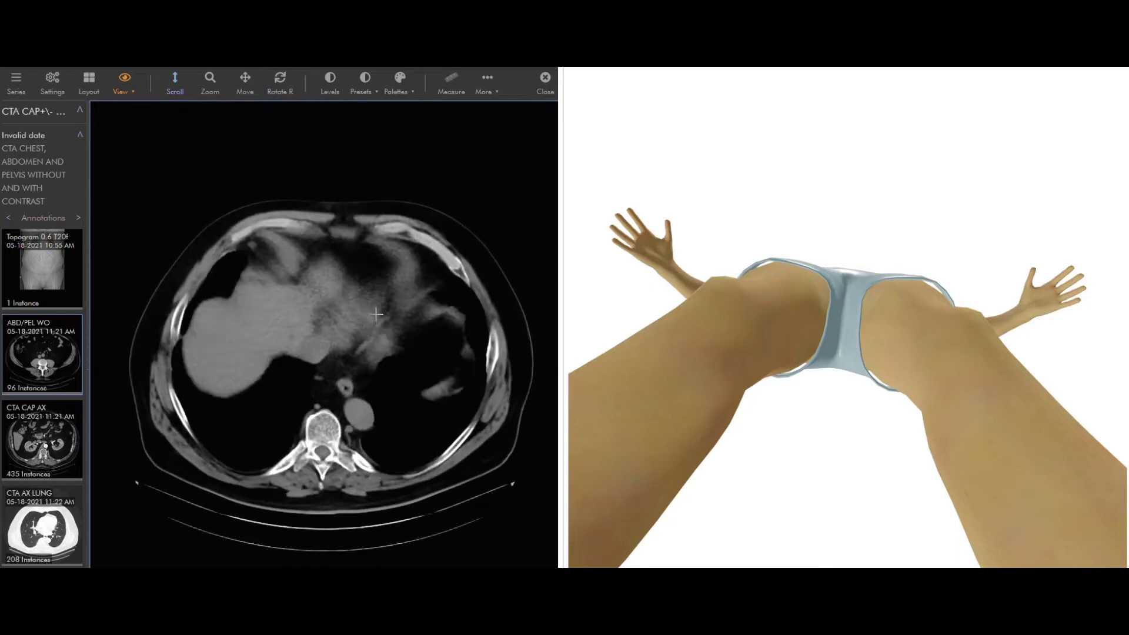
scroll(357, 248, "down", 10)
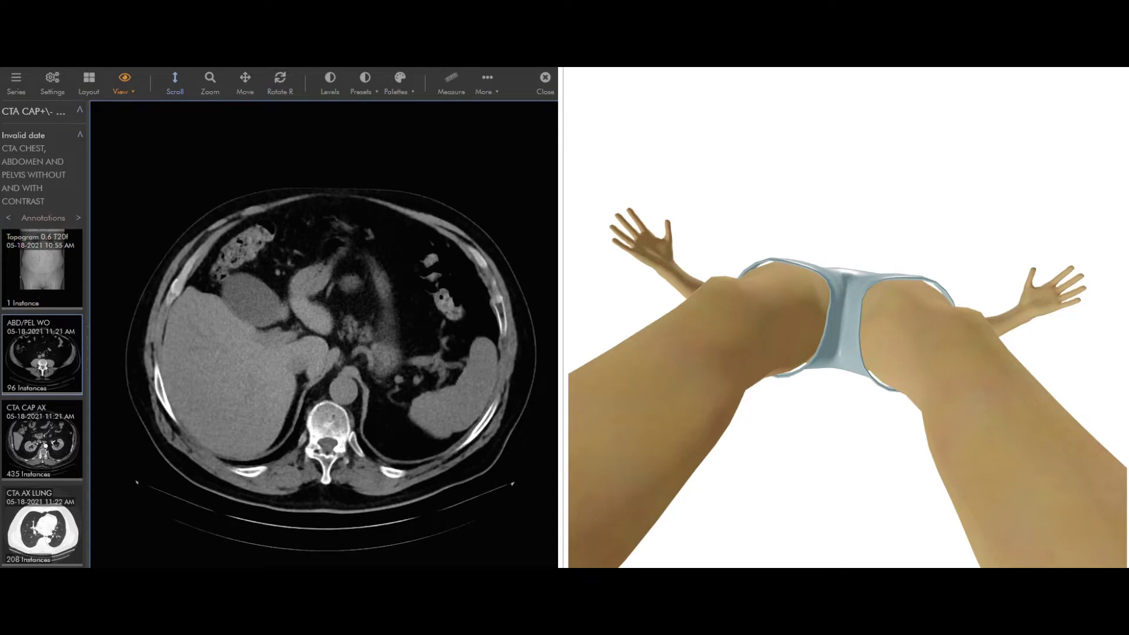
scroll(295, 246, "down", 10)
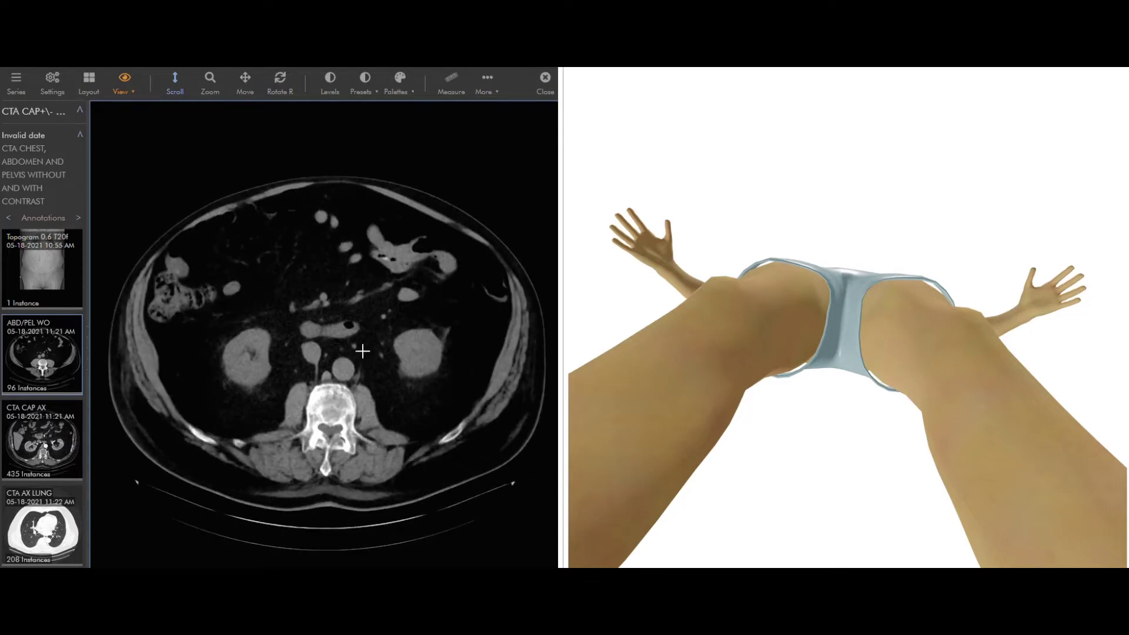
scroll(387, 411, "down", 8)
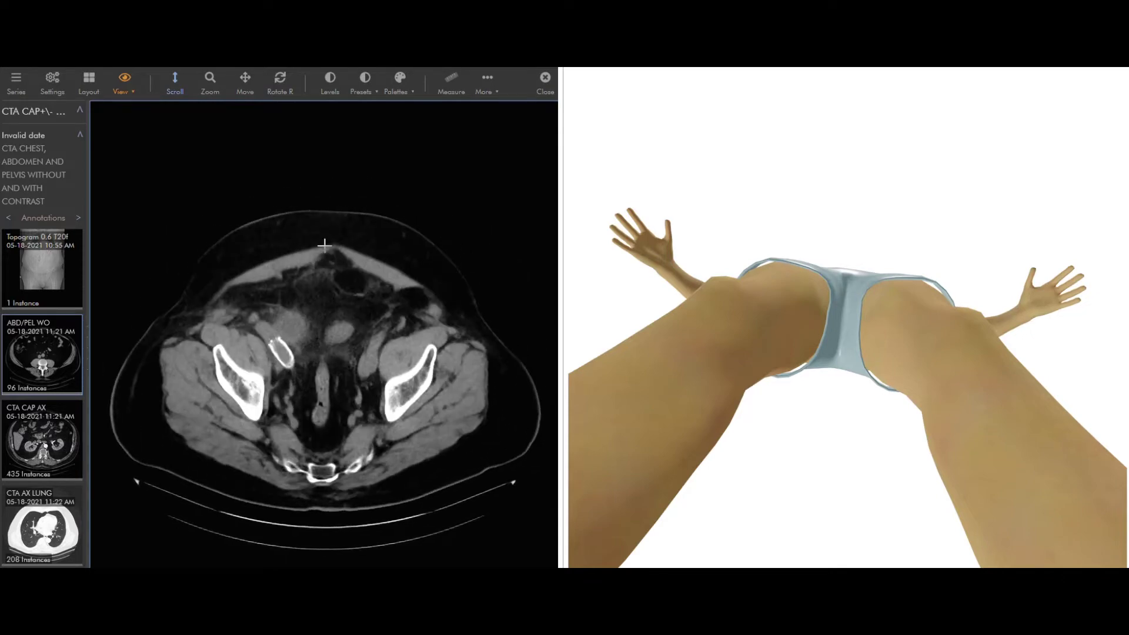
scroll(382, 447, "up", 12)
Step: Turn the 3D model to a left-facing side view and load the CTA CHEST SAG series
left_click_drag(774, 315, 761, 469)
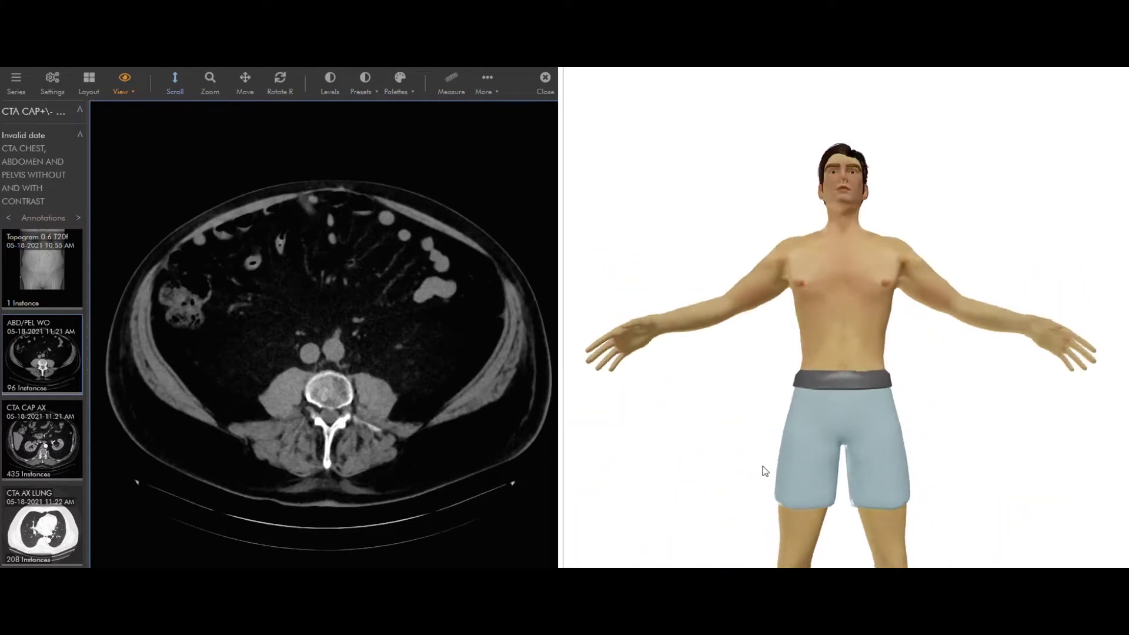
left_click_drag(888, 397, 779, 390)
scroll(59, 377, "down", 5)
scroll(59, 377, "down", 1)
left_click(58, 331)
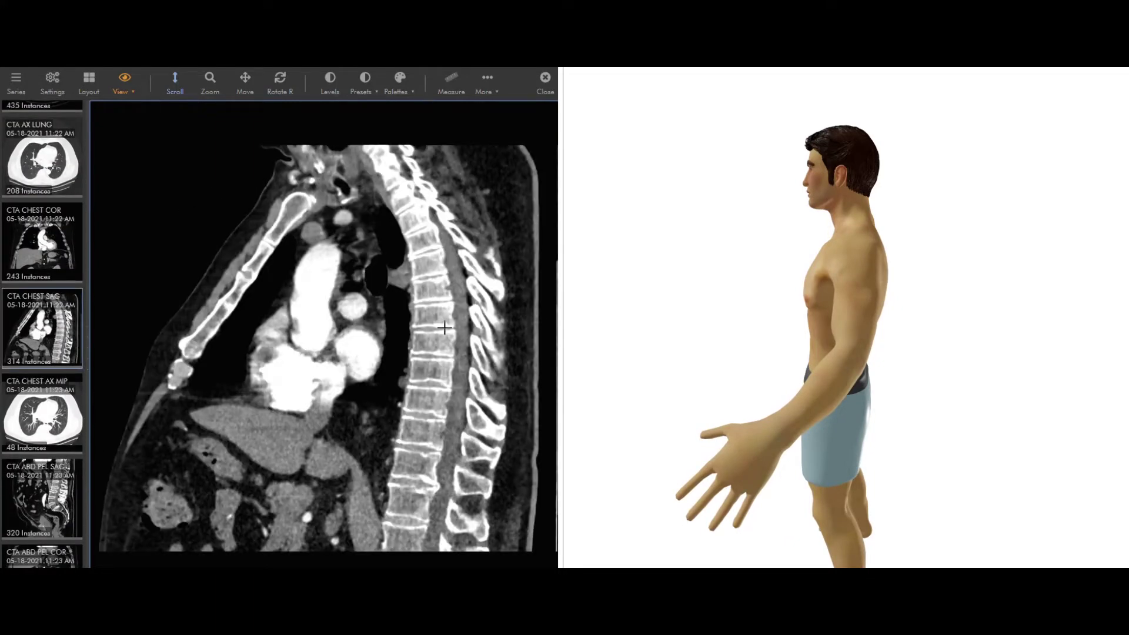
Step: Page CTA CHEST SAG sagittal slices toward the aortic arch, then load CTA CHEST COR
scroll(445, 329, "down", 10)
scroll(445, 328, "up", 10)
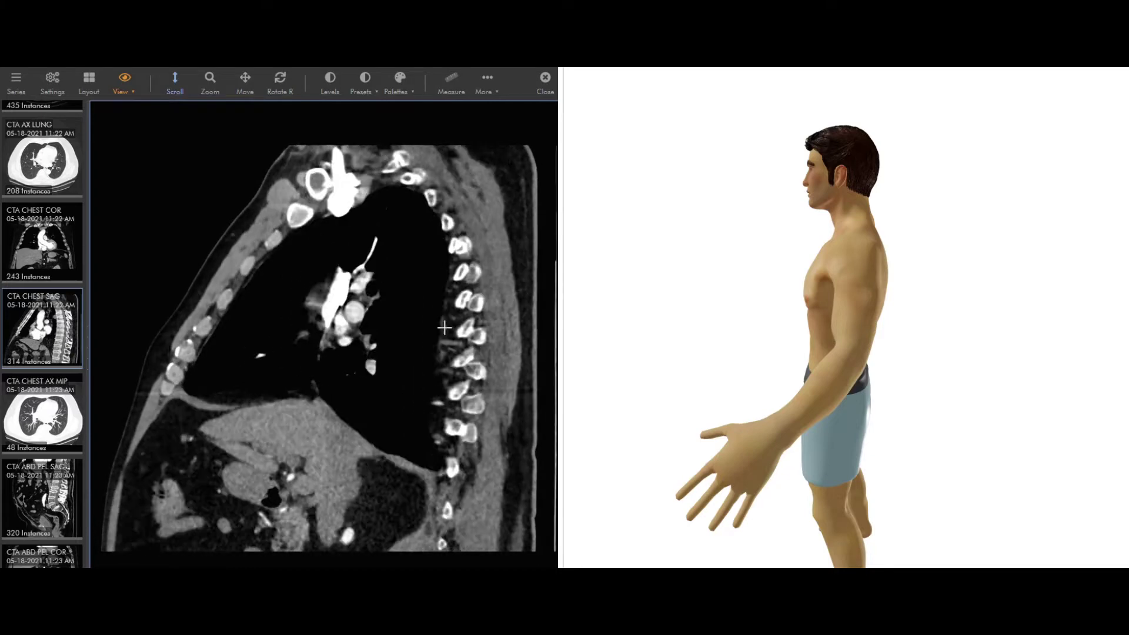
scroll(444, 331, "down", 2)
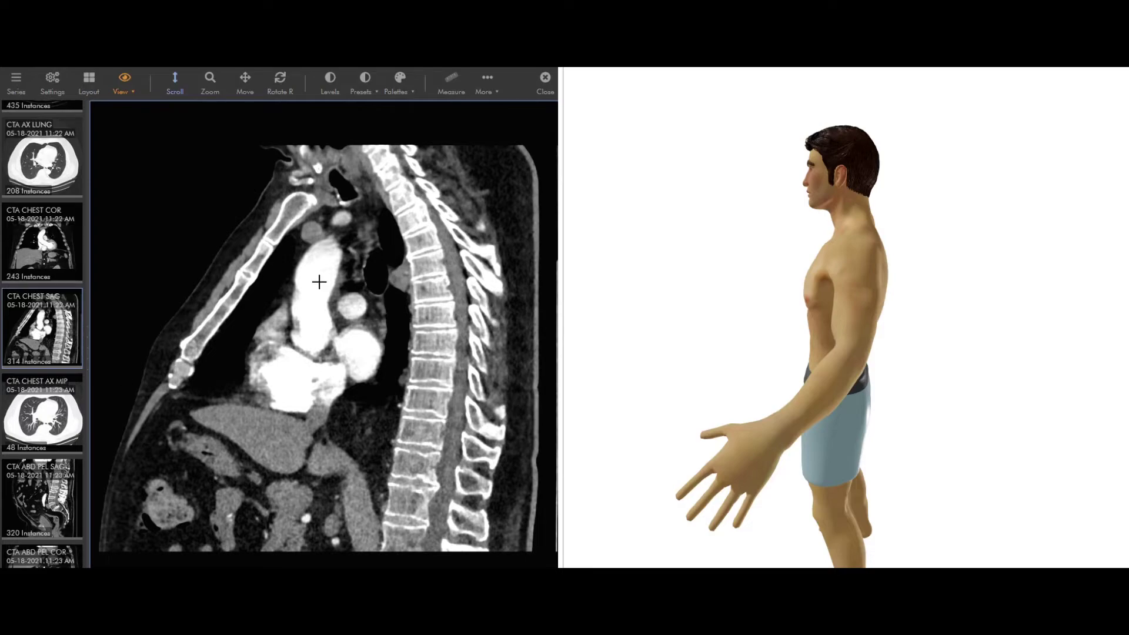
left_click_drag(454, 359, 357, 298)
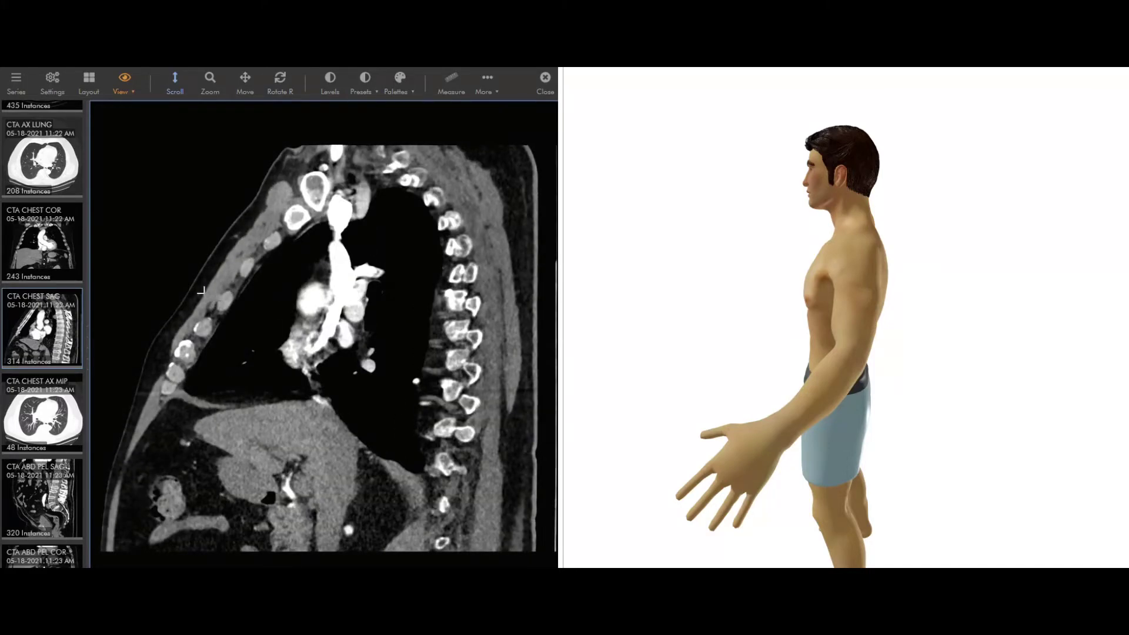
left_click(53, 244)
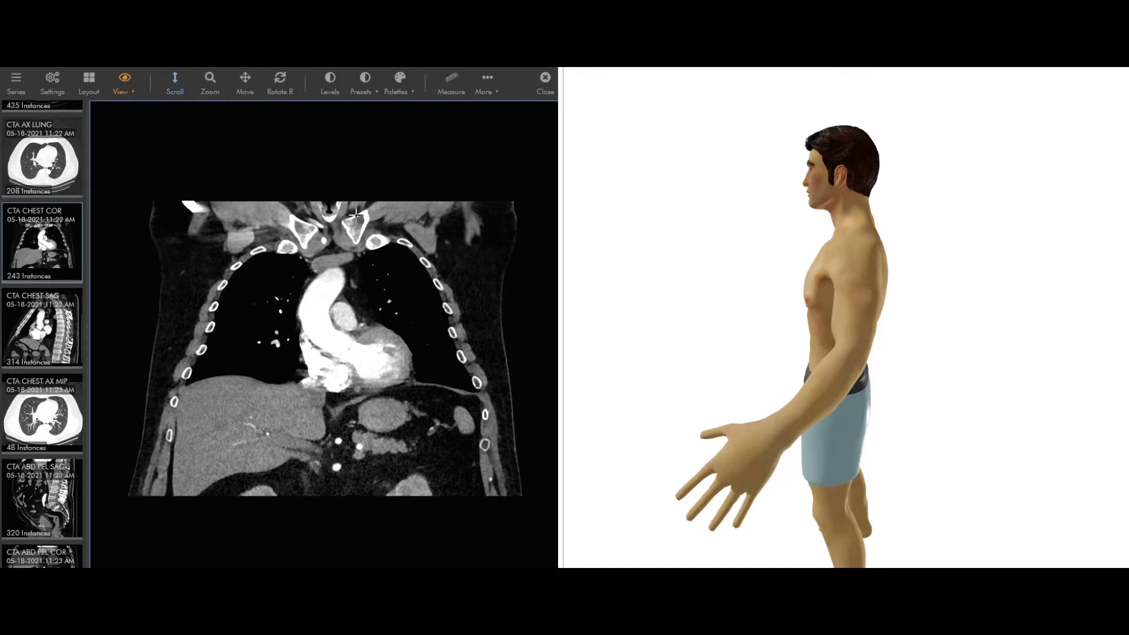
Step: Page the CTA CHEST COR slices anteriorly to the ascending aorta, heart and clavicles
mouse_move(359, 235)
left_mouse_down()
mouse_move(411, 304)
mouse_move(441, 469)
mouse_move(430, 365)
mouse_move(404, 285)
mouse_move(393, 156)
mouse_move(430, 456)
mouse_move(367, 150)
mouse_move(404, 312)
mouse_move(341, 233)
left_mouse_up()
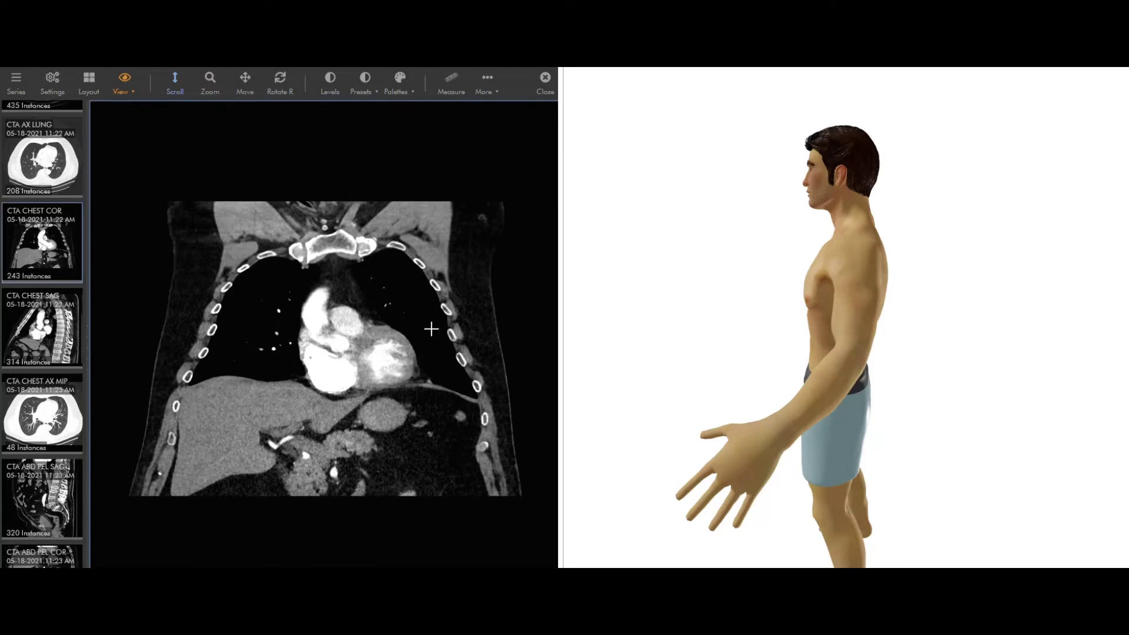
left_click_drag(411, 336, 376, 305)
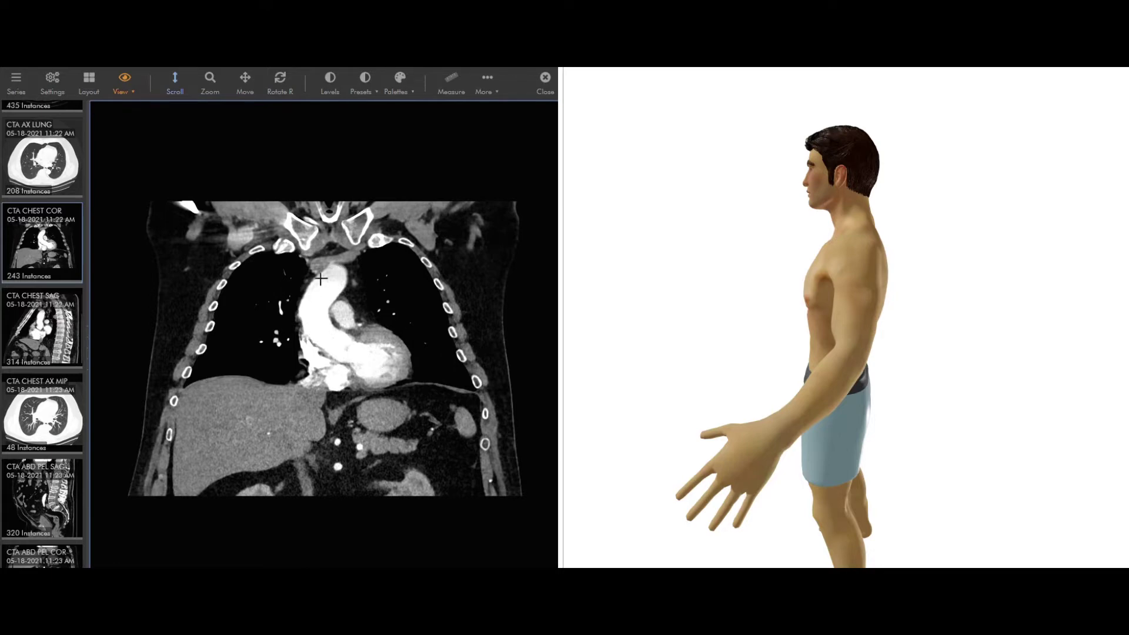
Step: Settle the coronal chest CT on a slice showing the full aortic arch over the heart
scroll(391, 331, "down", 5)
scroll(373, 315, "up", 5)
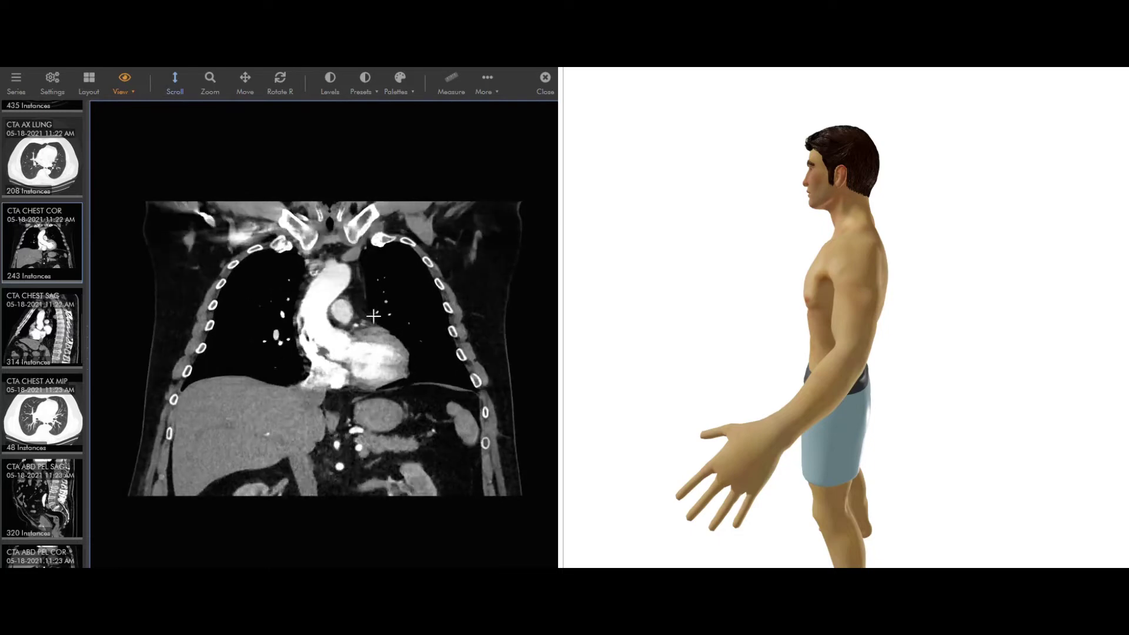
scroll(374, 316, "up", 5)
scroll(368, 252, "down", 3)
scroll(369, 259, "up", 3)
scroll(373, 292, "down", 4)
scroll(354, 324, "down", 2)
scroll(354, 323, "up", 3)
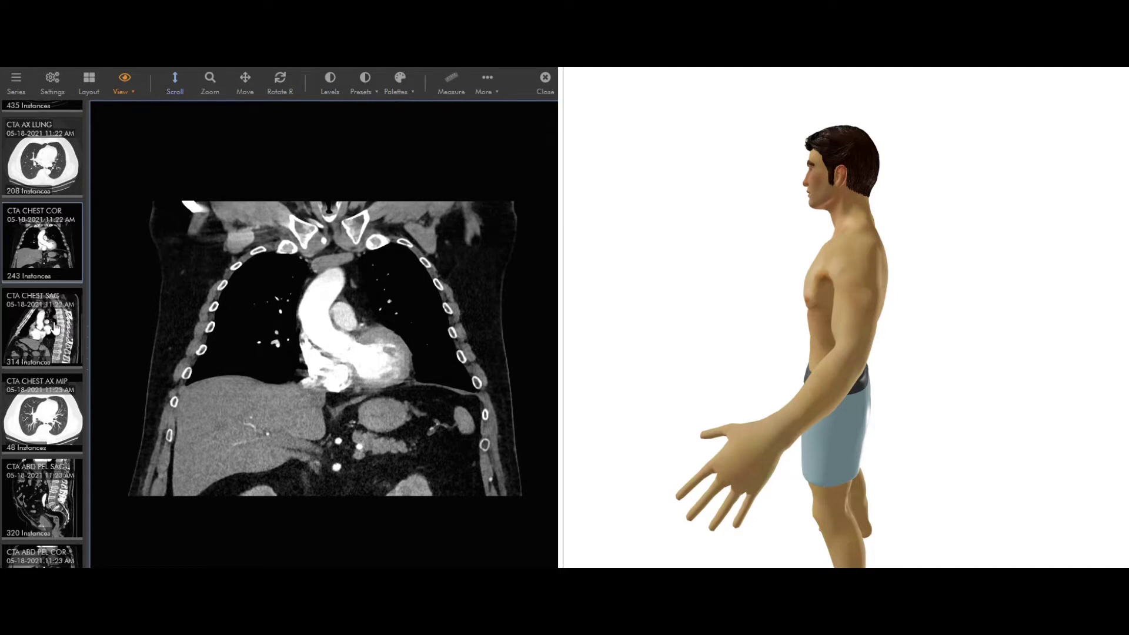
scroll(56, 223, "up", 5)
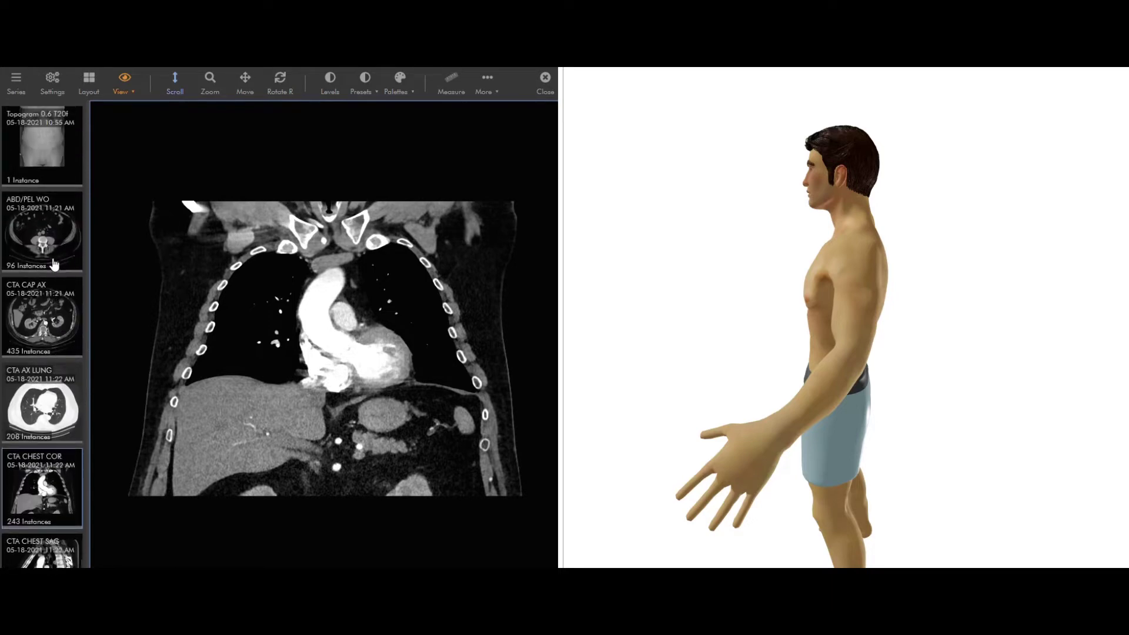
Step: Switch from ABD/PEL WO to the CTA CAP AX series and page to the kidney level
left_click(56, 246)
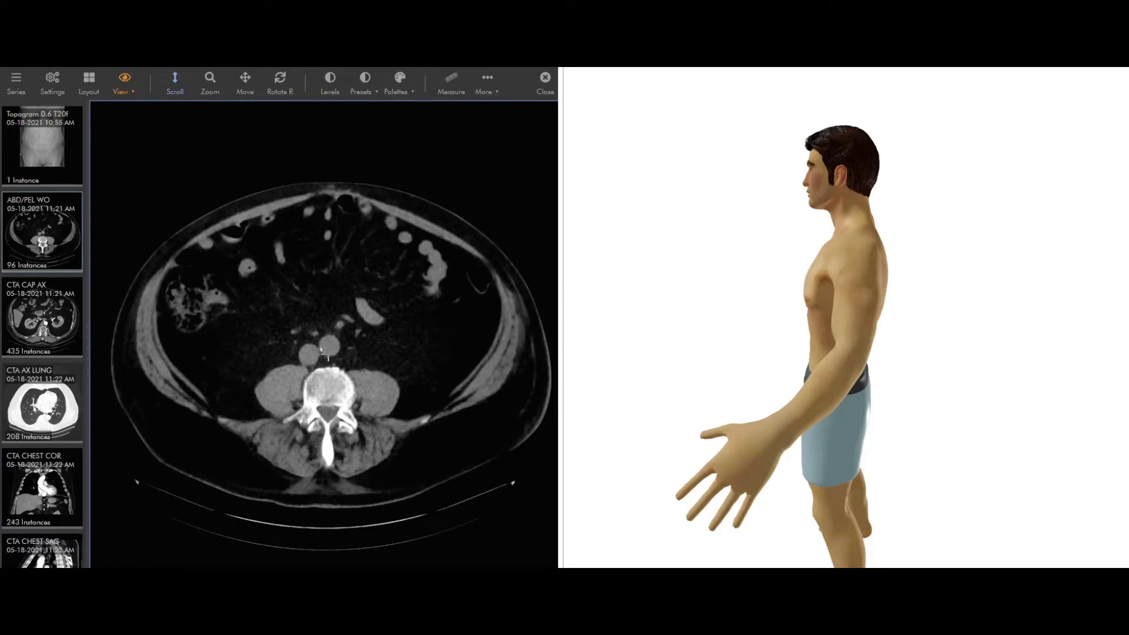
left_click(65, 322)
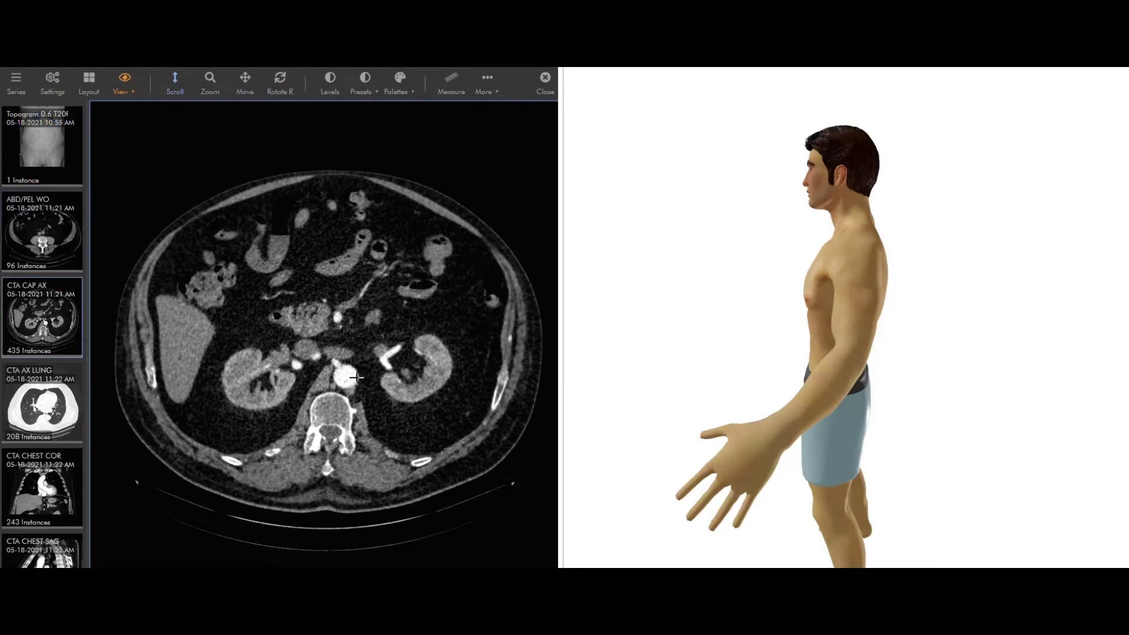
mouse_move(355, 383)
left_mouse_down()
mouse_move(360, 441)
mouse_move(349, 380)
left_mouse_up()
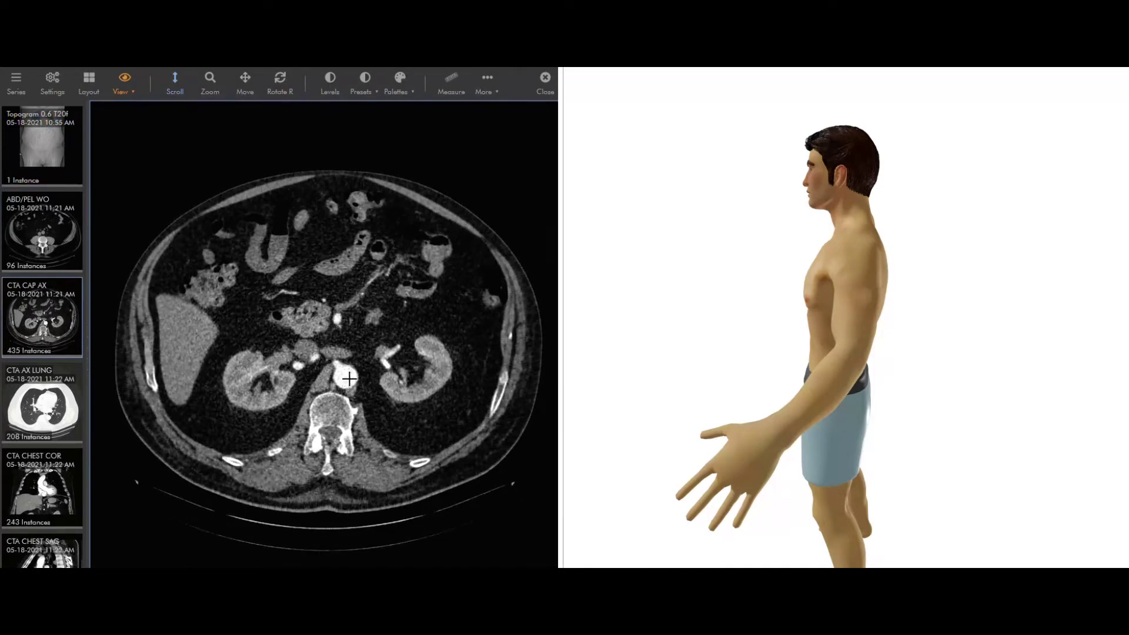